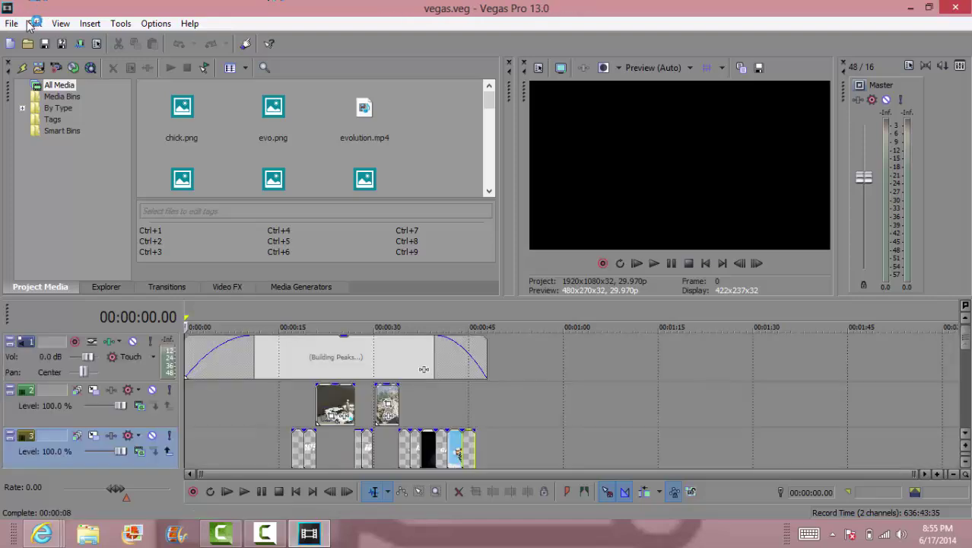
Open File > Upload to YouTube..., showing the form with the INTRO title and Gaming category.
{"action": "left_click", "coordinate": [11, 23]}
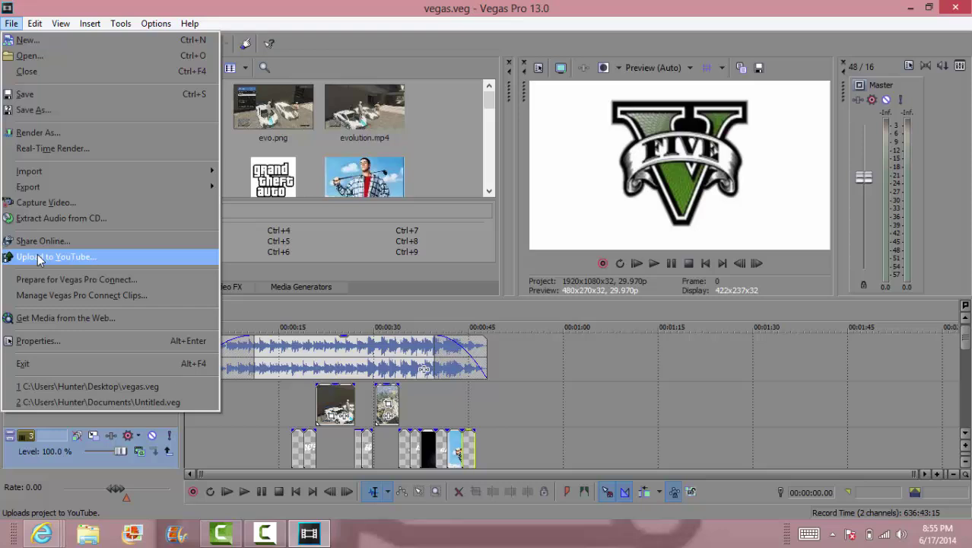
{"action": "left_click", "coordinate": [39, 260]}
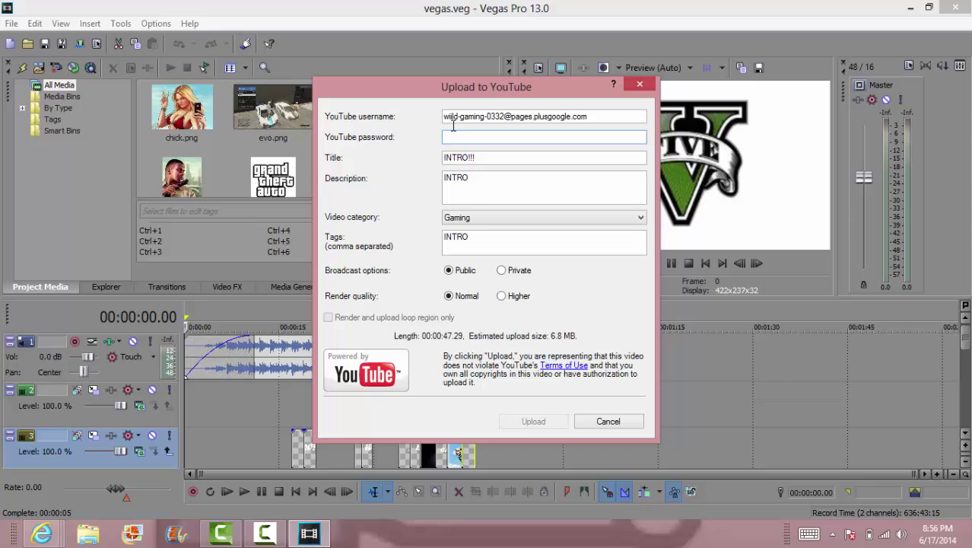
{"action": "key", "text": "shift+Tab"}
{"action": "key", "text": "BackSpace"}
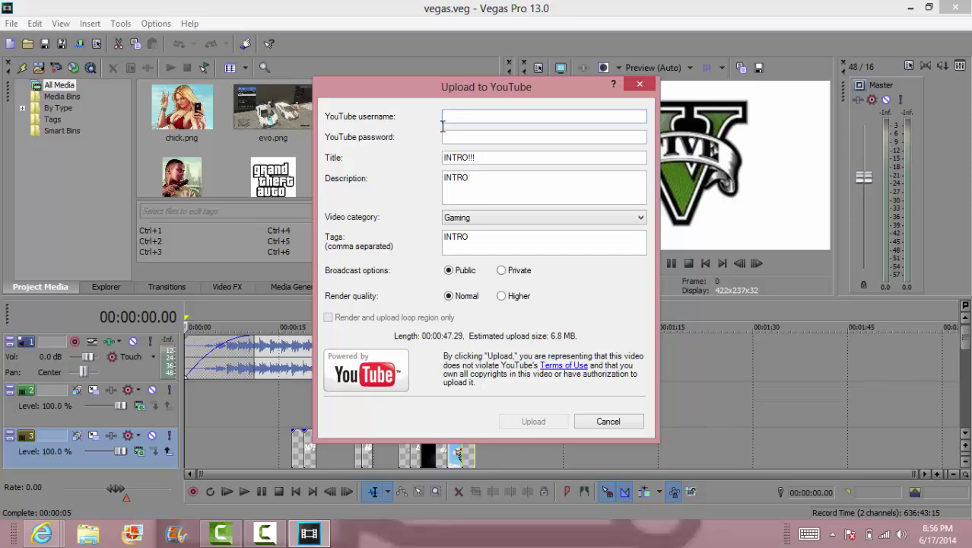
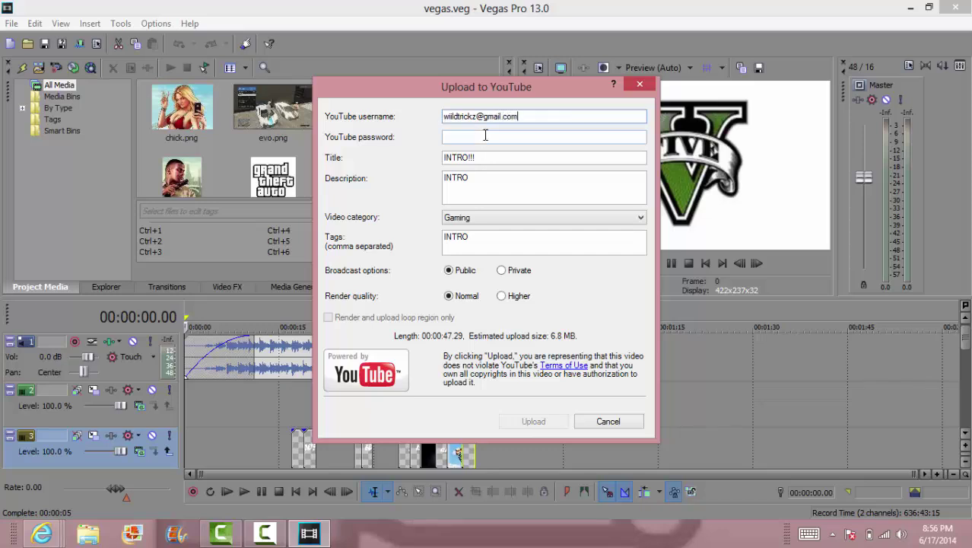
{"action": "left_click", "coordinate": [485, 136]}
{"action": "type", "text": "•"}
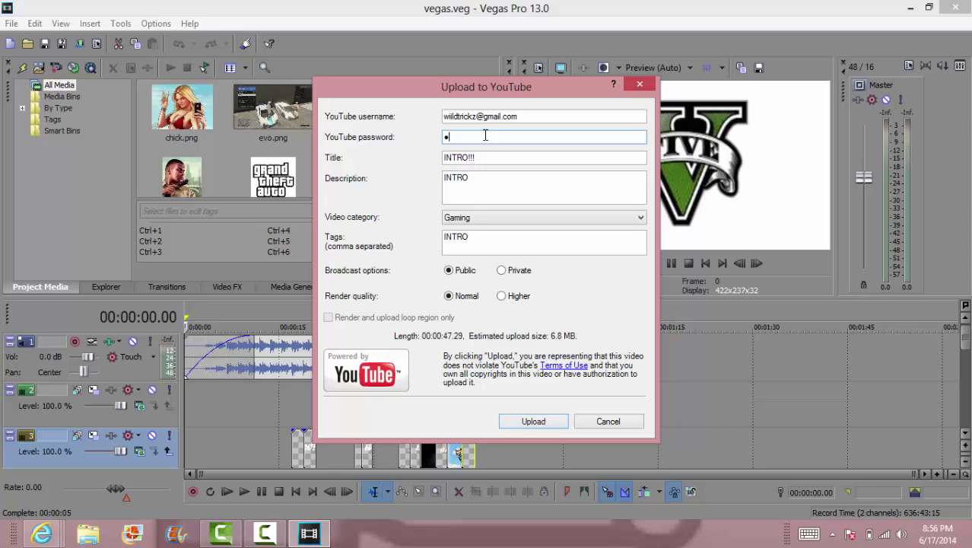
{"action": "type", "text": "•••••••••••"}
{"action": "type", "text": "•"}
{"action": "left_click", "coordinate": [533, 423]}
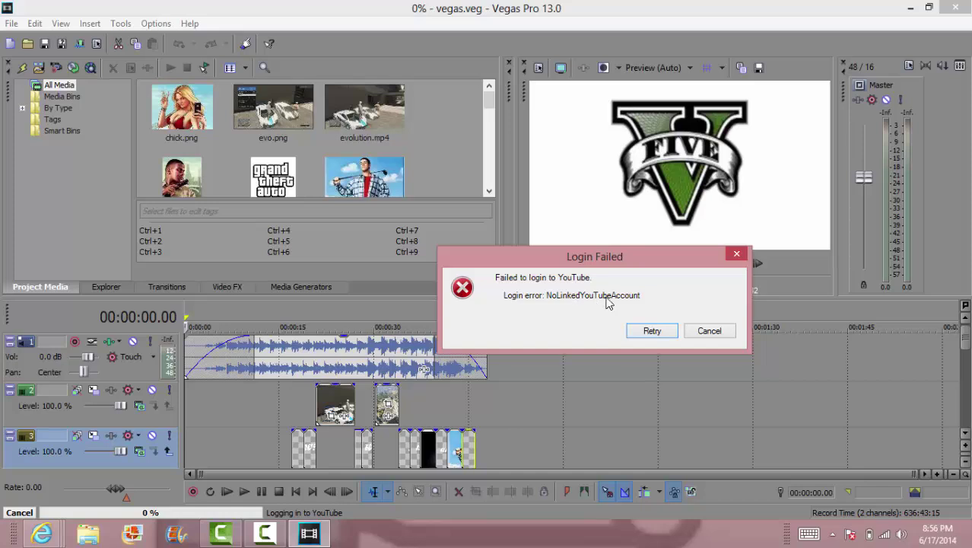
Cancel the Login Failed message and then the Upload to YouTube dialog.
{"action": "left_click", "coordinate": [668, 330]}
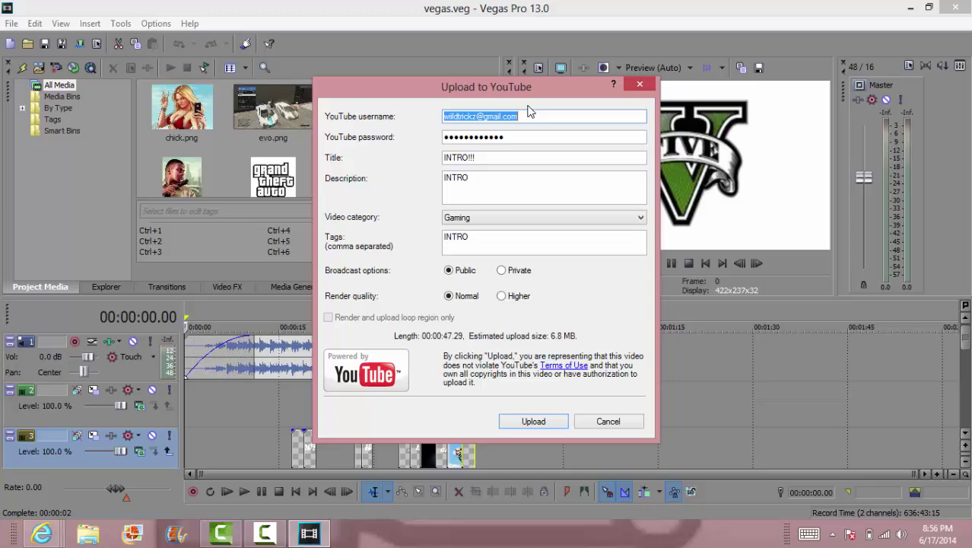
{"action": "left_click", "coordinate": [645, 84]}
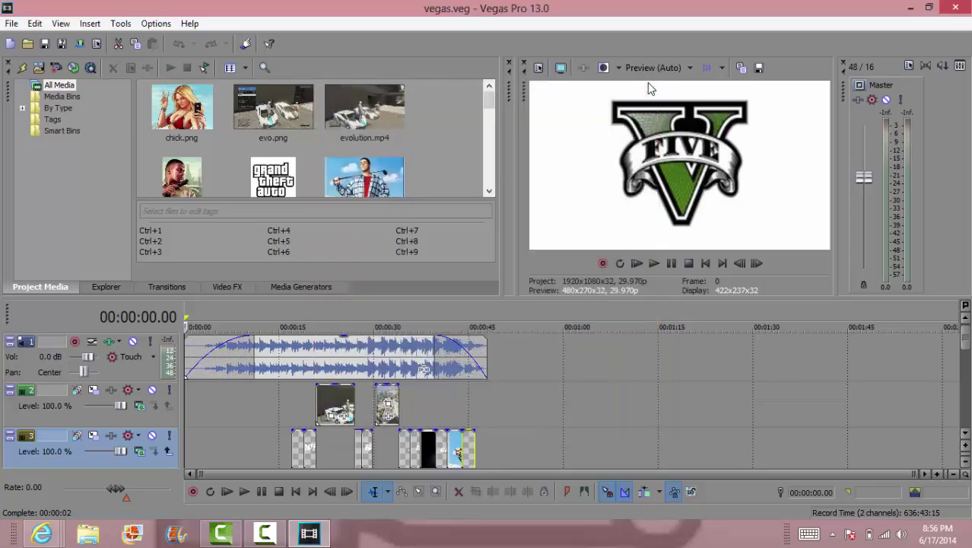
Minimize Vegas and search Google for 'youtube' in Internet Explorer.
{"action": "left_click", "coordinate": [910, 9]}
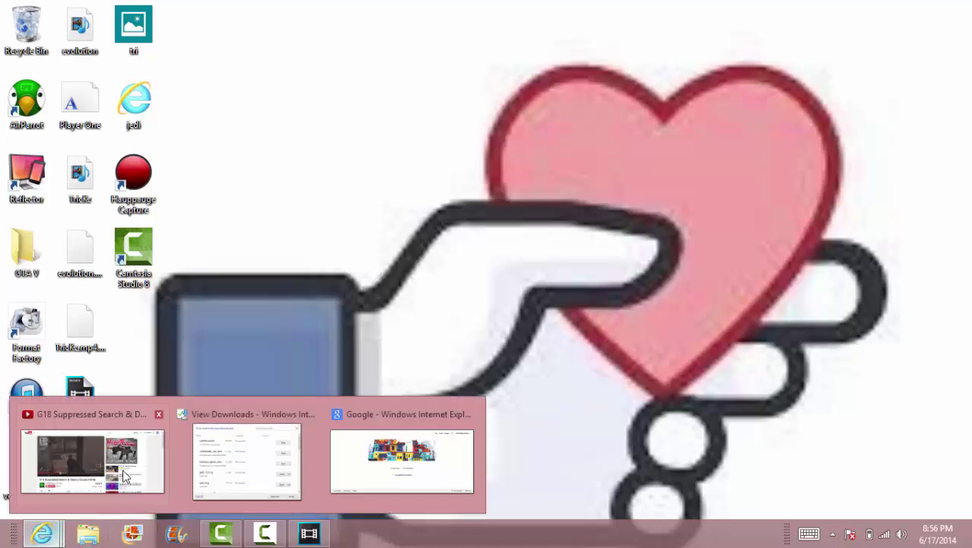
{"action": "mouse_move", "coordinate": [41, 533]}
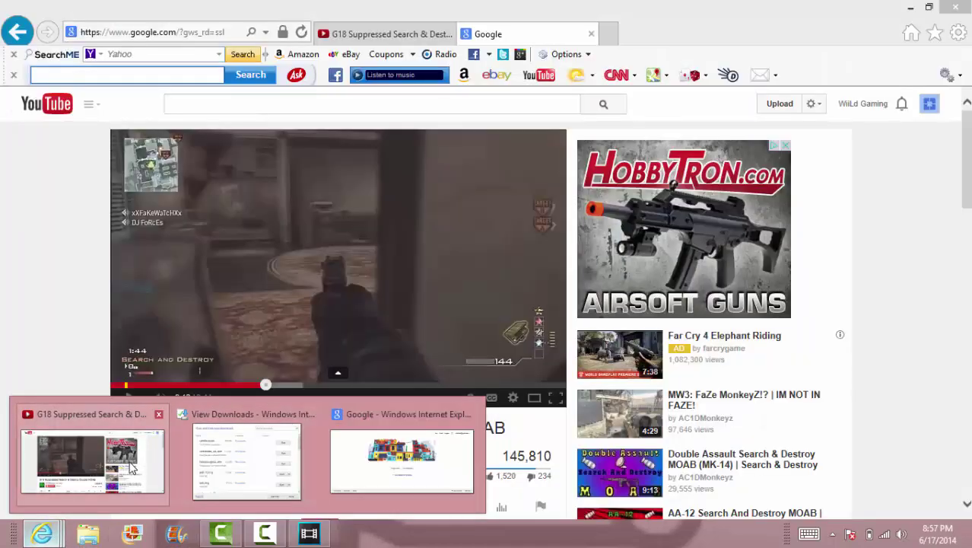
{"action": "left_click", "coordinate": [134, 467]}
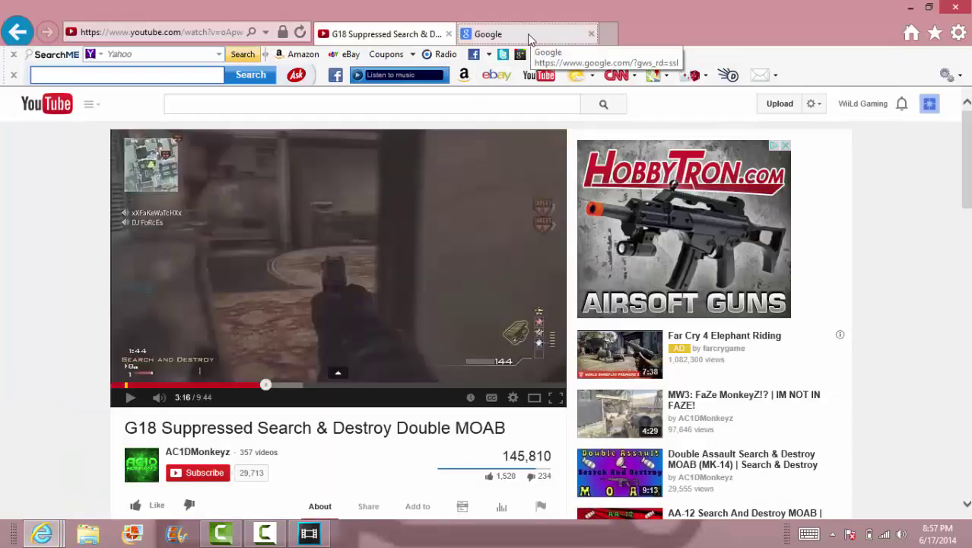
{"action": "left_click", "coordinate": [532, 33]}
{"action": "type", "text": "you"}
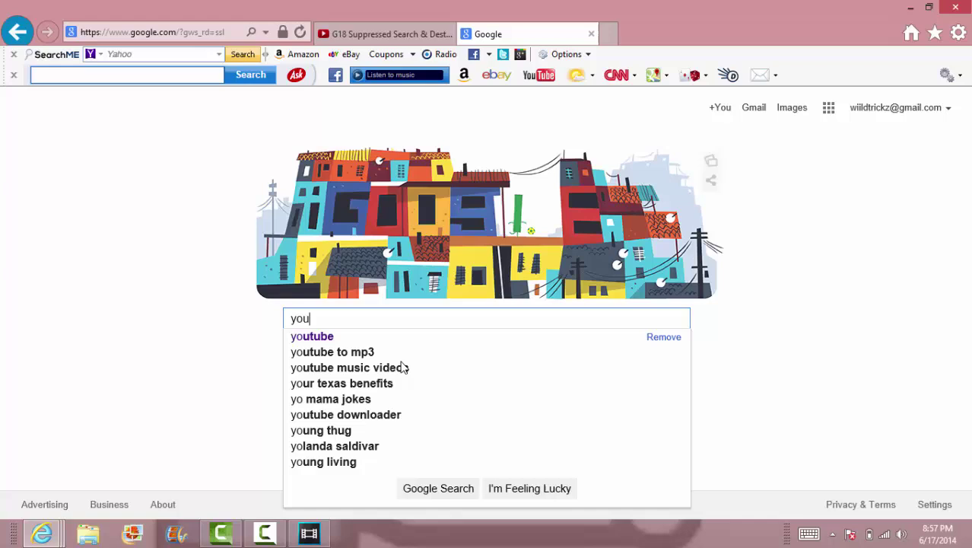
{"action": "type", "text": "tube"}
{"action": "key", "text": "Return"}
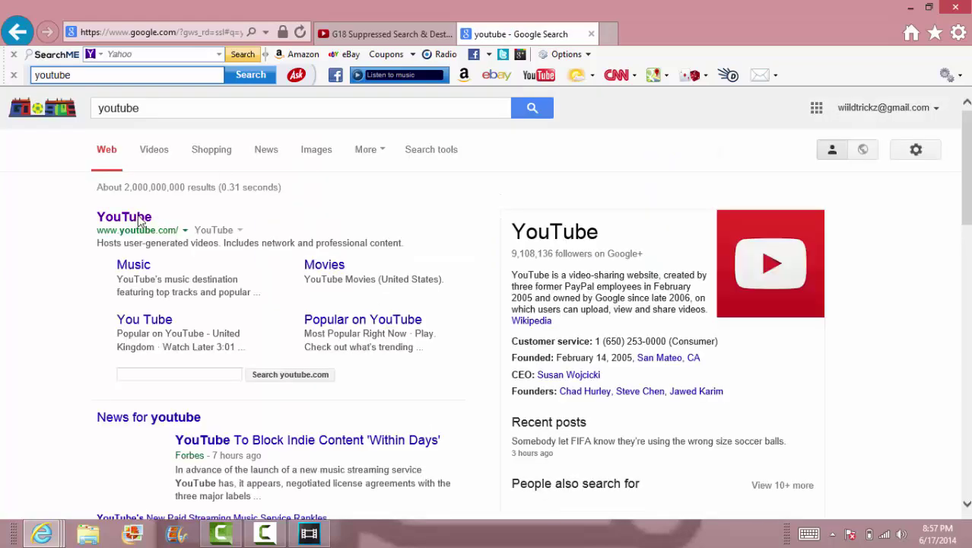
Open YouTube from the search results and scroll down its recommended videos.
{"action": "left_click", "coordinate": [140, 221]}
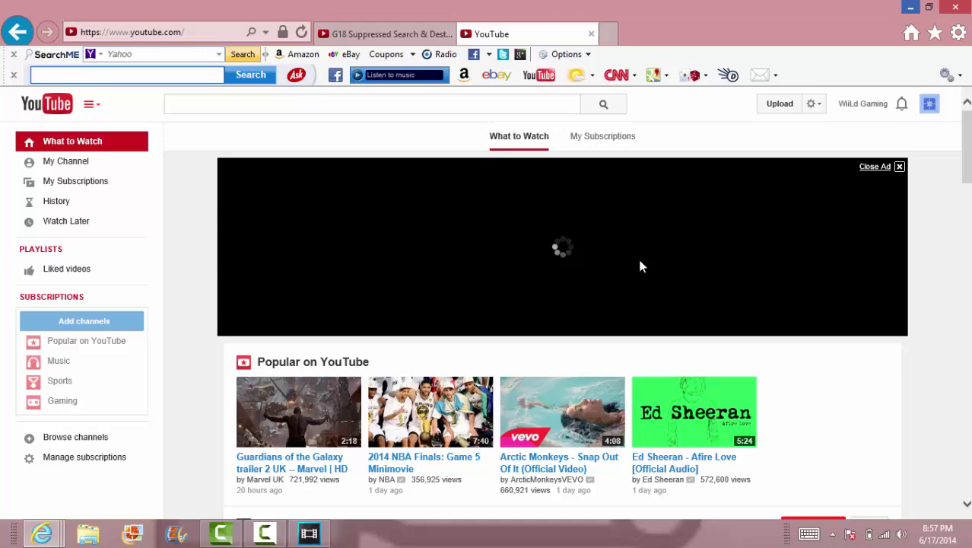
{"action": "scroll", "coordinate": [640, 265], "scroll_direction": "down", "scroll_amount": 3}
{"action": "scroll", "coordinate": [640, 265], "scroll_direction": "down", "scroll_amount": 3}
{"action": "scroll", "coordinate": [640, 265], "scroll_direction": "down", "scroll_amount": 3}
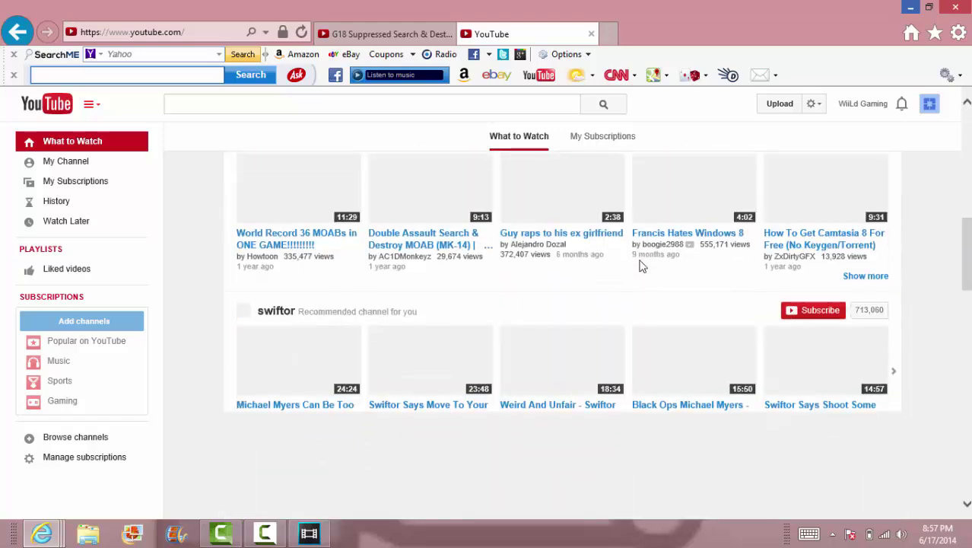
{"action": "scroll", "coordinate": [640, 266], "scroll_direction": "down", "scroll_amount": 3}
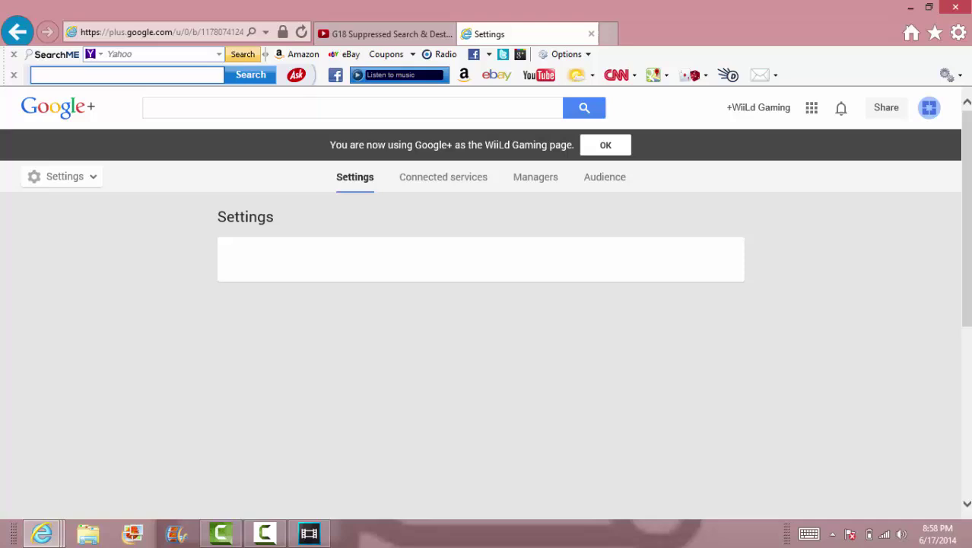
Dismiss the page notice, reload Settings, and scroll to the Third-party tools username.
{"action": "left_click", "coordinate": [616, 145]}
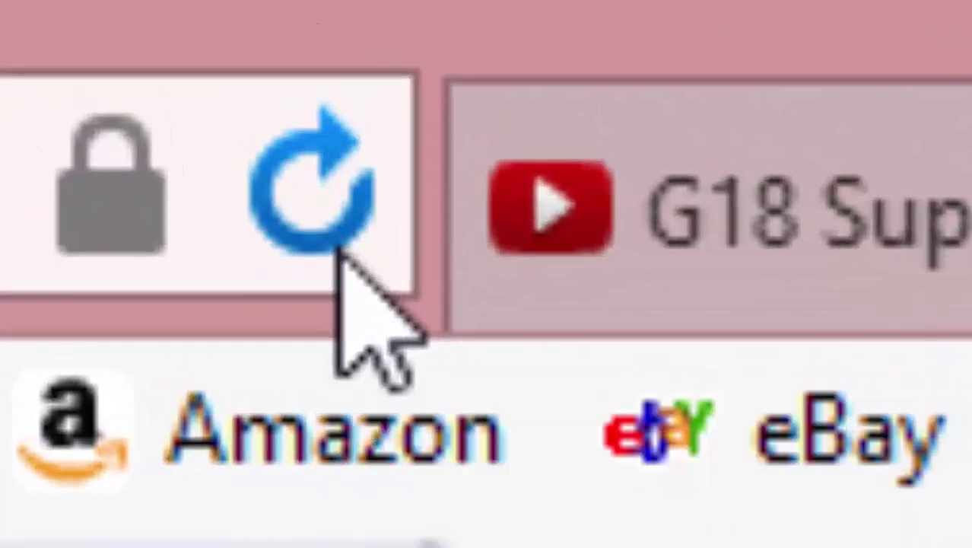
{"action": "left_click", "coordinate": [340, 251]}
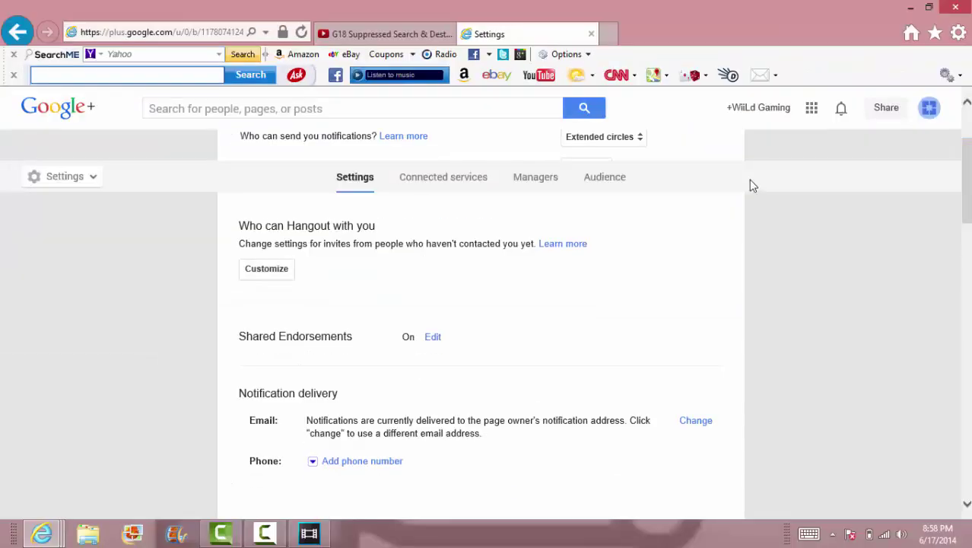
{"action": "scroll", "coordinate": [752, 185], "scroll_direction": "down", "scroll_amount": 2}
{"action": "scroll", "coordinate": [752, 184], "scroll_direction": "down", "scroll_amount": 1}
{"action": "scroll", "coordinate": [752, 185], "scroll_direction": "down", "scroll_amount": 1}
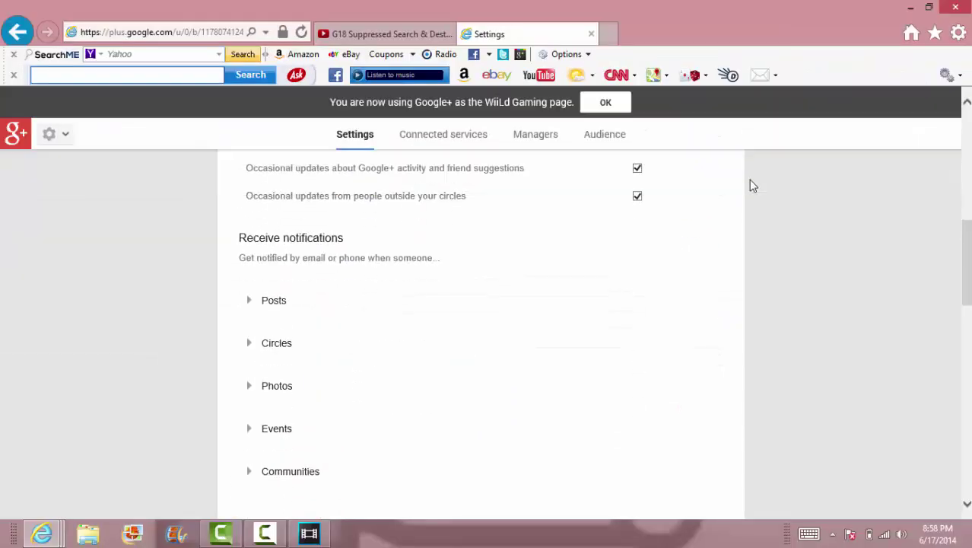
{"action": "scroll", "coordinate": [751, 185], "scroll_direction": "down", "scroll_amount": 3}
{"action": "scroll", "coordinate": [752, 185], "scroll_direction": "down", "scroll_amount": 1}
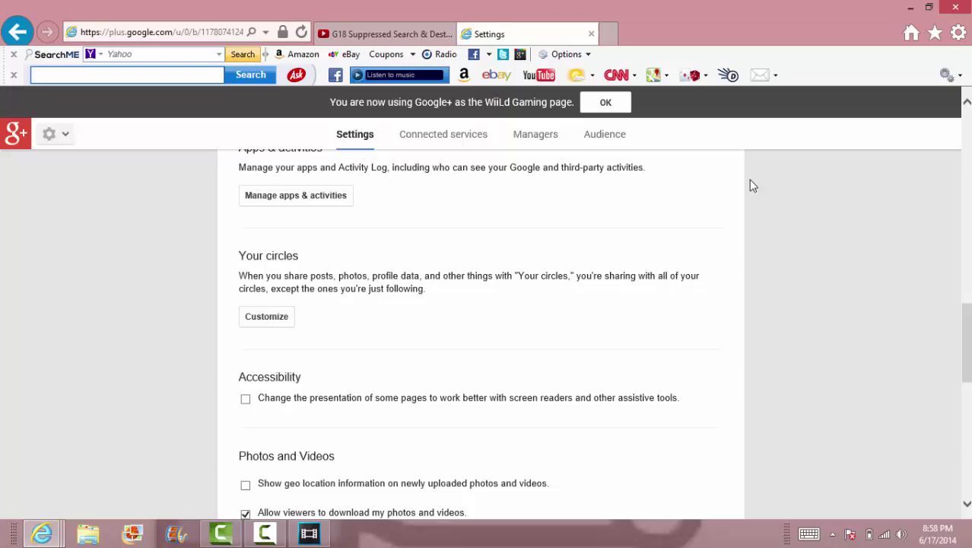
{"action": "scroll", "coordinate": [750, 184], "scroll_direction": "down", "scroll_amount": 2}
{"action": "scroll", "coordinate": [750, 184], "scroll_direction": "down", "scroll_amount": 2}
{"action": "scroll", "coordinate": [750, 184], "scroll_direction": "down", "scroll_amount": 4}
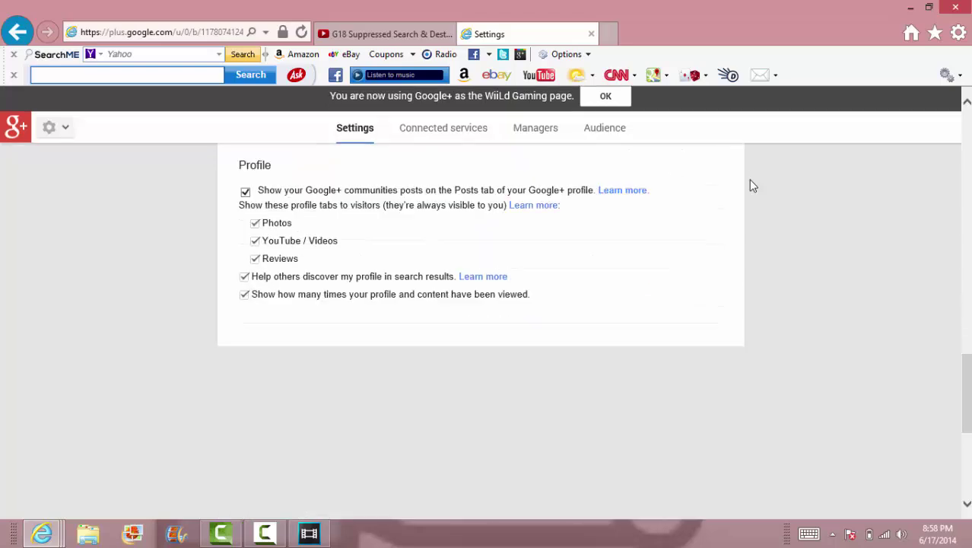
{"action": "scroll", "coordinate": [748, 179], "scroll_direction": "up", "scroll_amount": 2}
{"action": "scroll", "coordinate": [748, 179], "scroll_direction": "up", "scroll_amount": 2}
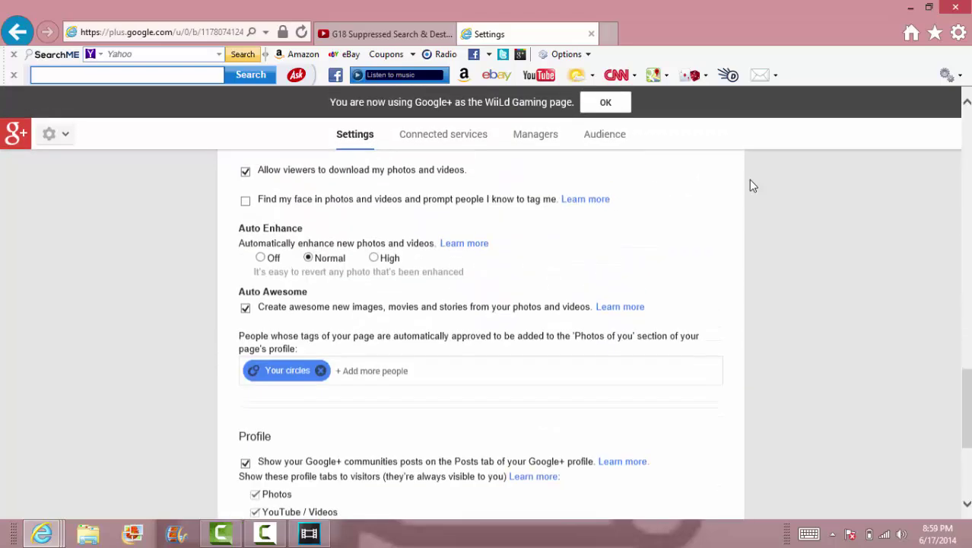
{"action": "scroll", "coordinate": [750, 184], "scroll_direction": "up", "scroll_amount": 2}
{"action": "scroll", "coordinate": [750, 184], "scroll_direction": "up", "scroll_amount": 2}
{"action": "scroll", "coordinate": [750, 184], "scroll_direction": "up", "scroll_amount": 2}
{"action": "scroll", "coordinate": [750, 185], "scroll_direction": "up", "scroll_amount": 1}
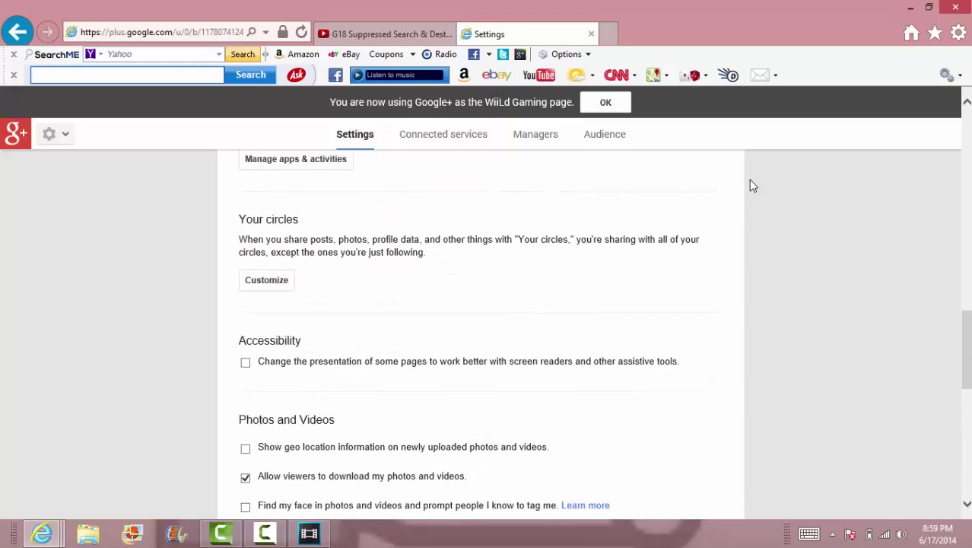
{"action": "scroll", "coordinate": [750, 184], "scroll_direction": "up", "scroll_amount": 3}
{"action": "scroll", "coordinate": [750, 184], "scroll_direction": "up", "scroll_amount": 2}
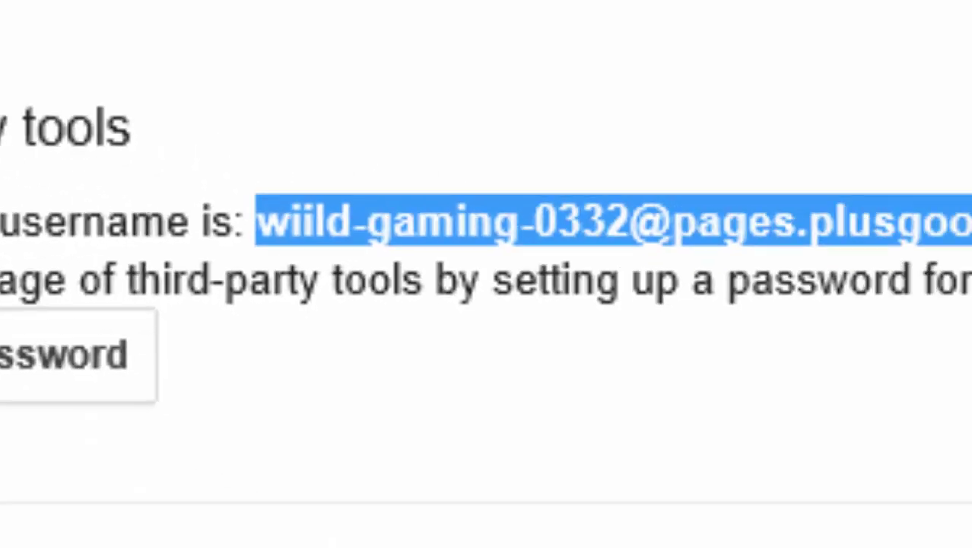
Copy the WiiLd Gaming page username and begin 'Set up a password'.
{"action": "left_click_drag", "start_coordinate": [138, 180], "coordinate": [860, 183]}
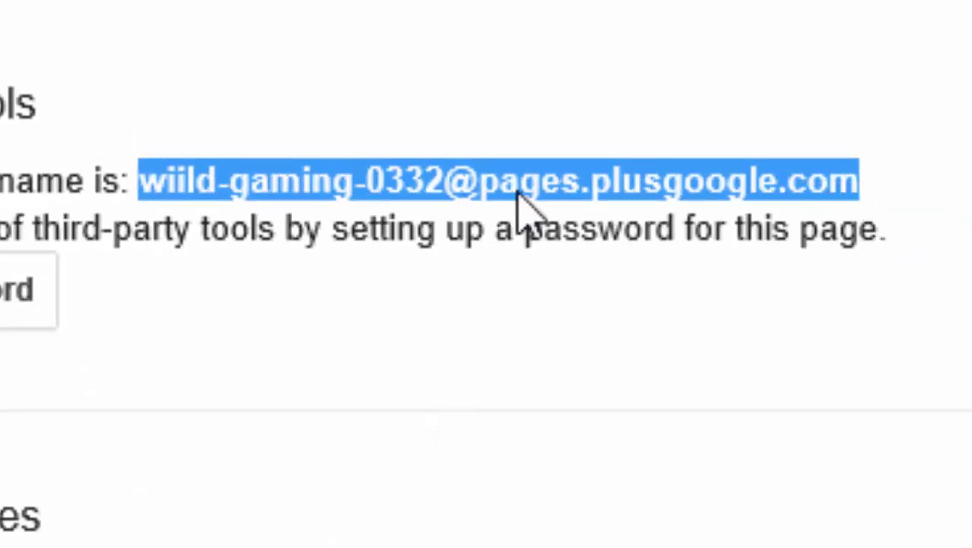
{"action": "right_click", "coordinate": [496, 167]}
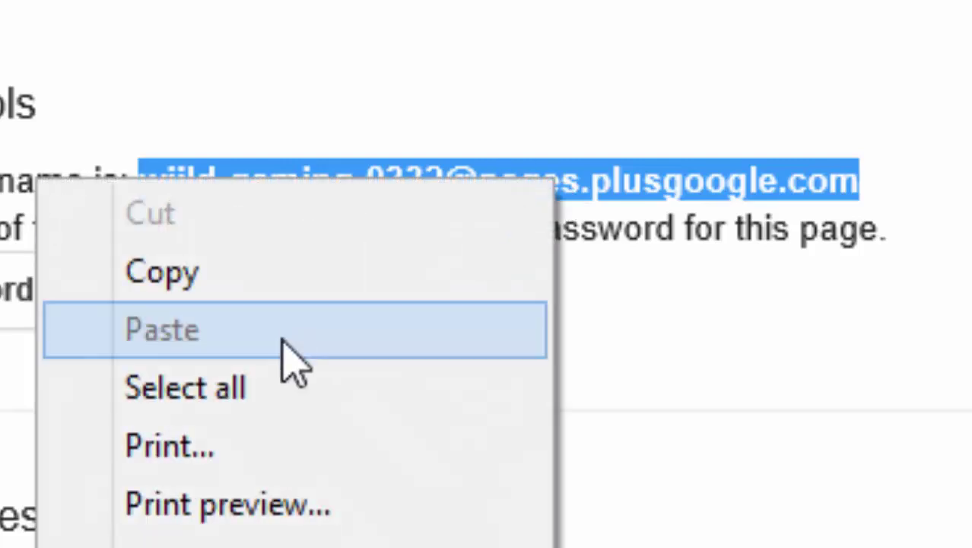
{"action": "left_click", "coordinate": [348, 273]}
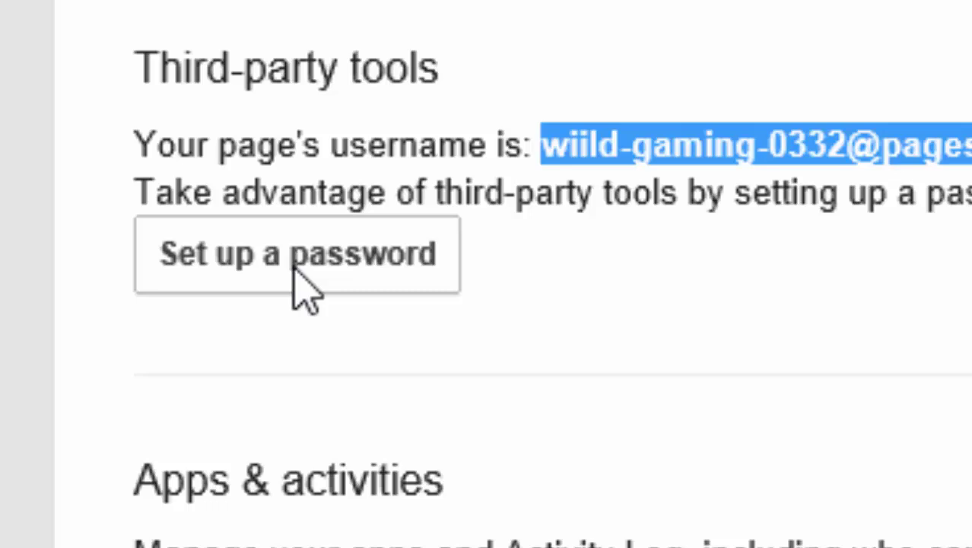
{"action": "left_click", "coordinate": [304, 288]}
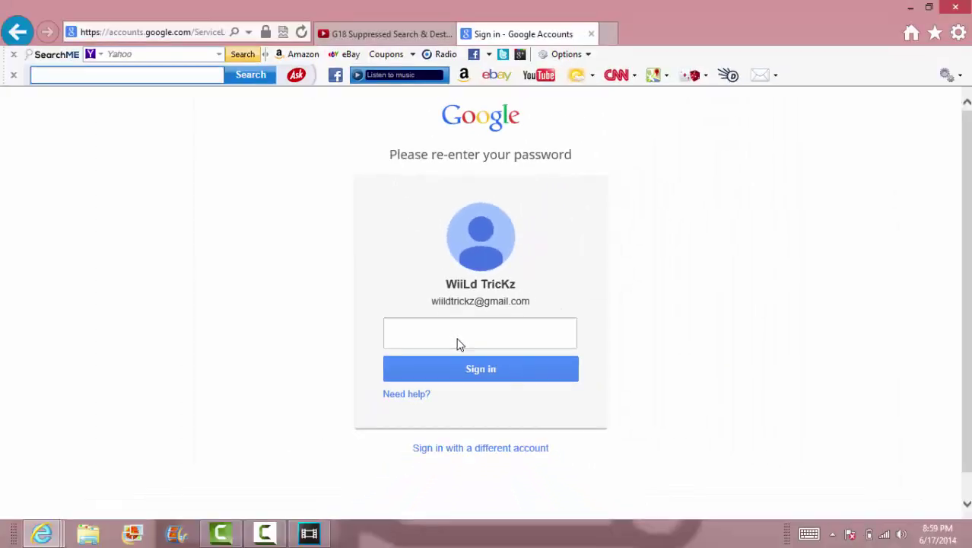
Re-enter the Google account password to reach page setup, then minimize the browser.
{"action": "left_click", "coordinate": [458, 338]}
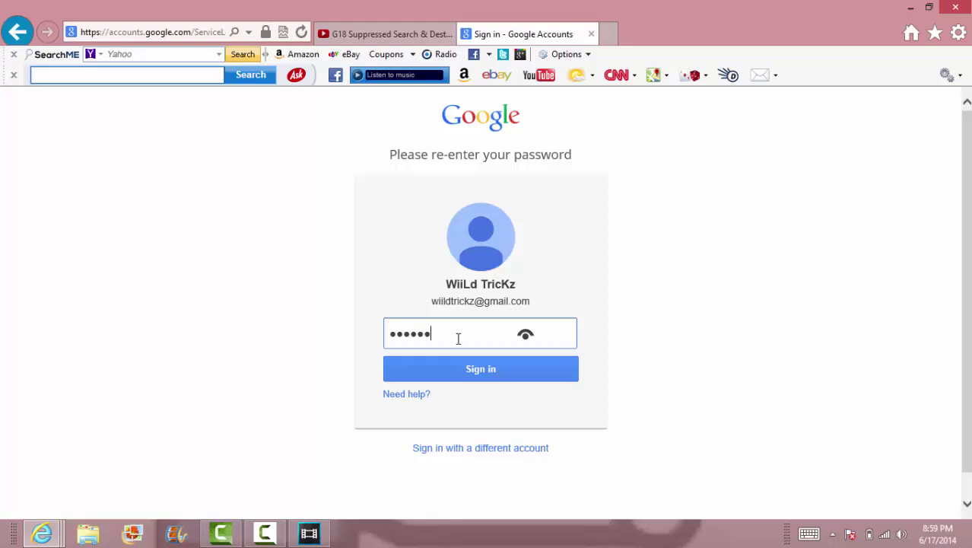
{"action": "key", "text": "Return"}
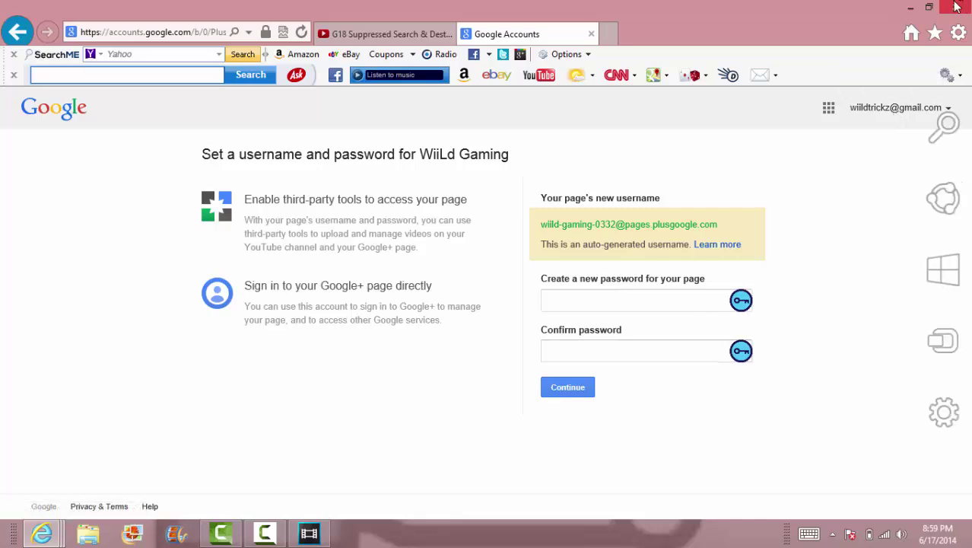
{"action": "left_click", "coordinate": [910, 6]}
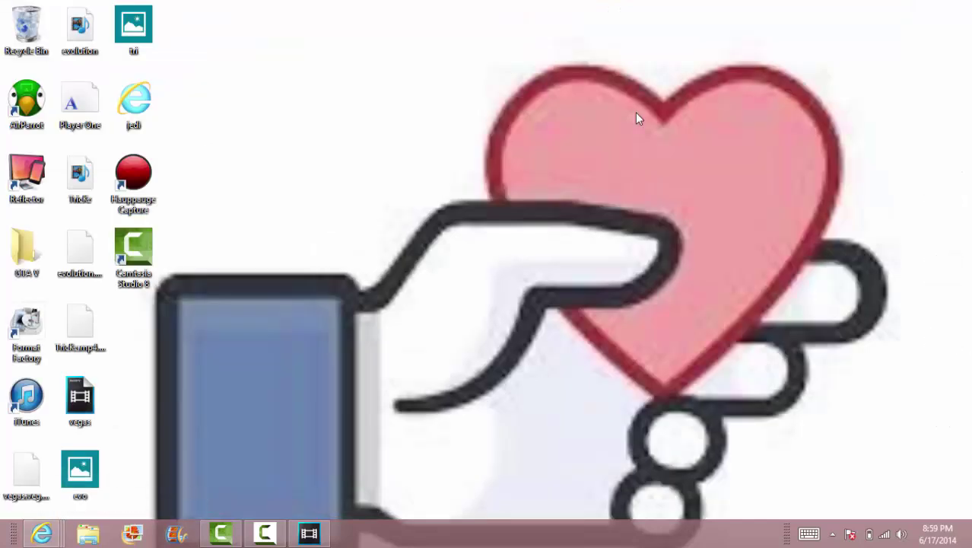
Restore Vegas and reopen the Upload to YouTube form.
{"action": "left_click", "coordinate": [308, 533]}
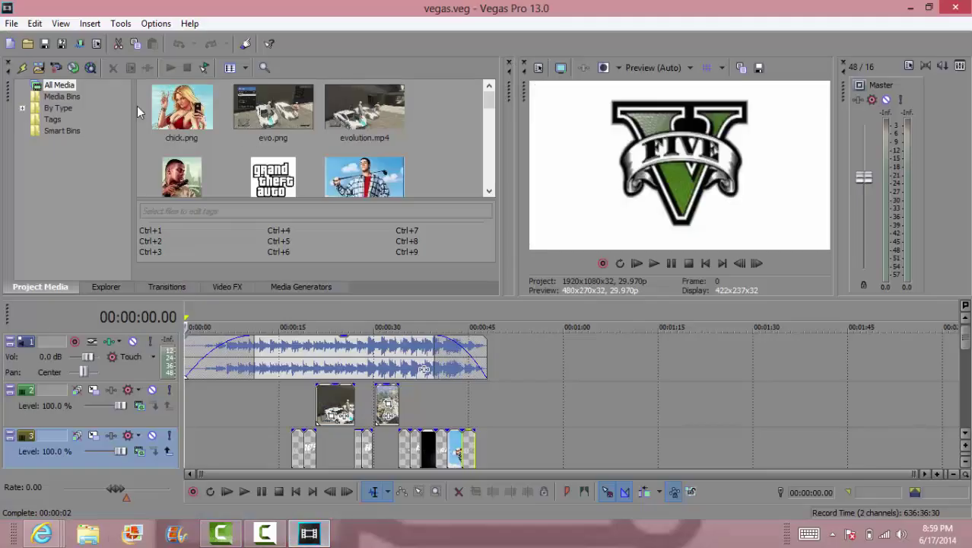
{"action": "left_click", "coordinate": [11, 24]}
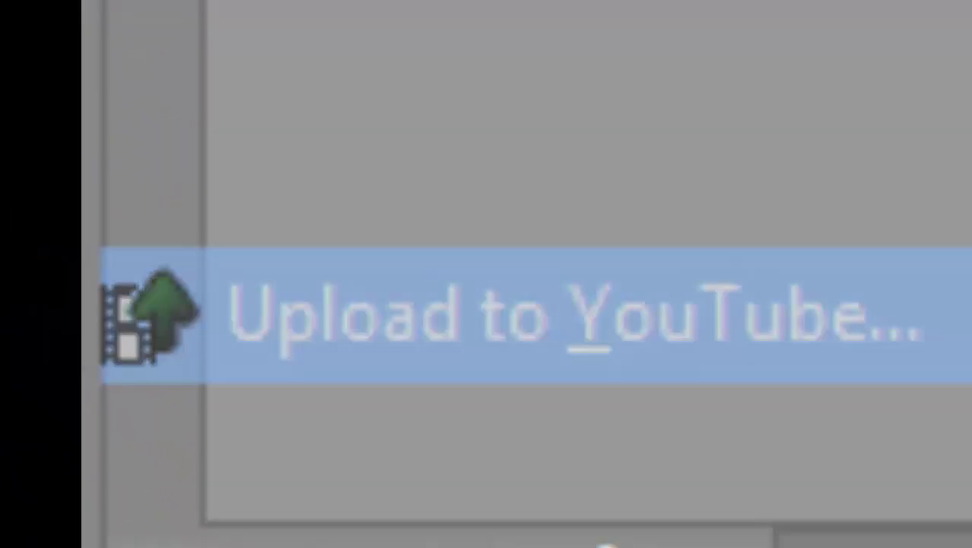
{"action": "left_click", "coordinate": [533, 316]}
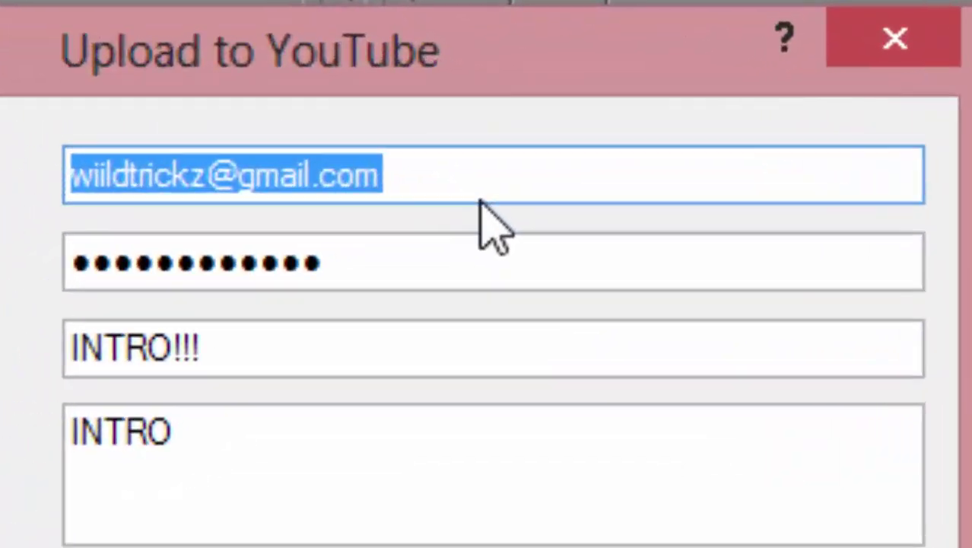
Paste the Google+ page username over the old one and start the upload.
{"action": "key", "text": "BackSpace"}
{"action": "right_click", "coordinate": [479, 170]}
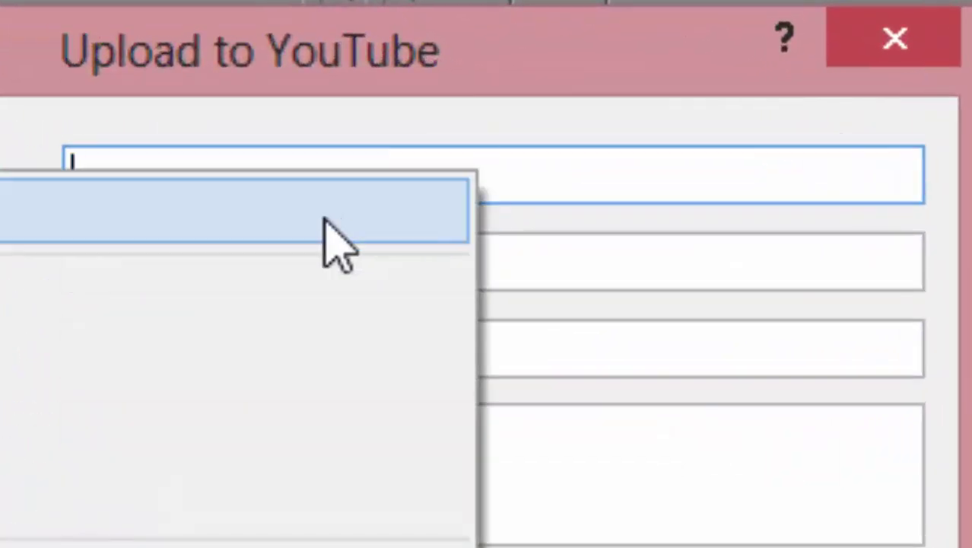
{"action": "left_click", "coordinate": [244, 441]}
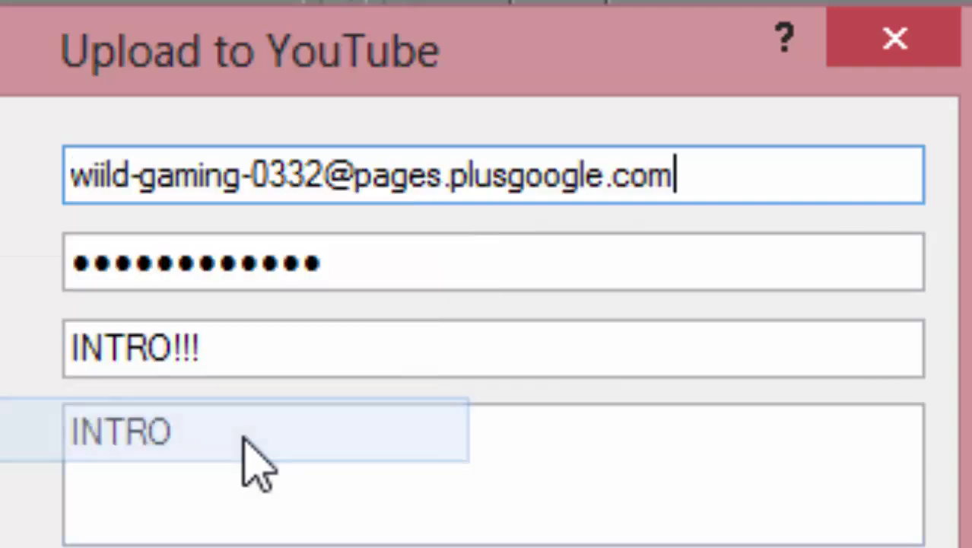
{"action": "left_click", "coordinate": [447, 266]}
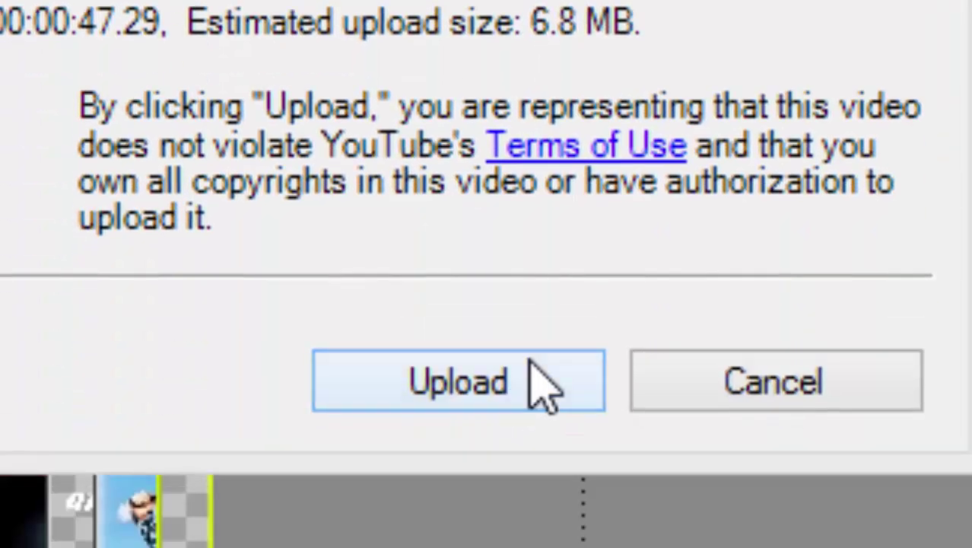
{"action": "left_click", "coordinate": [533, 364]}
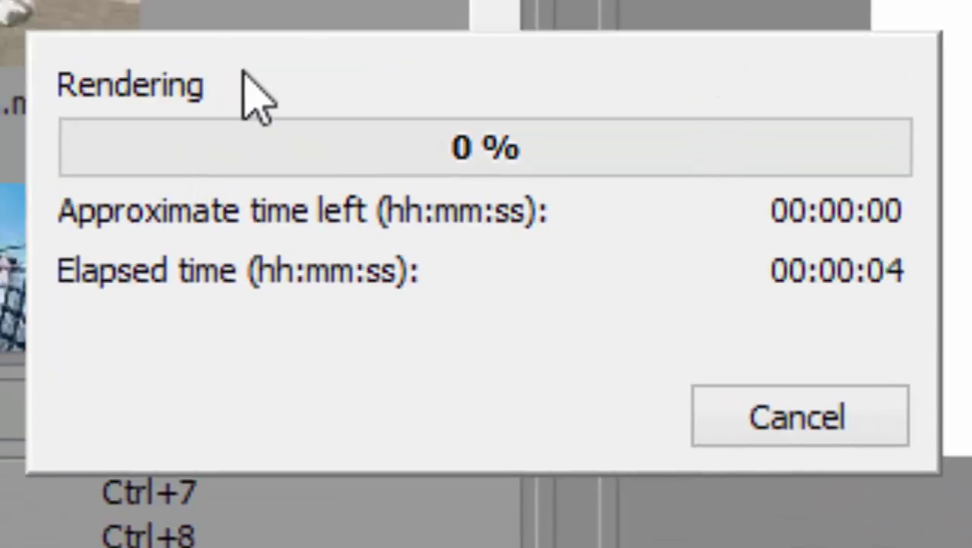
Cancel the YouTube render at about 1% to return to the timeline.
{"action": "left_click", "coordinate": [791, 426]}
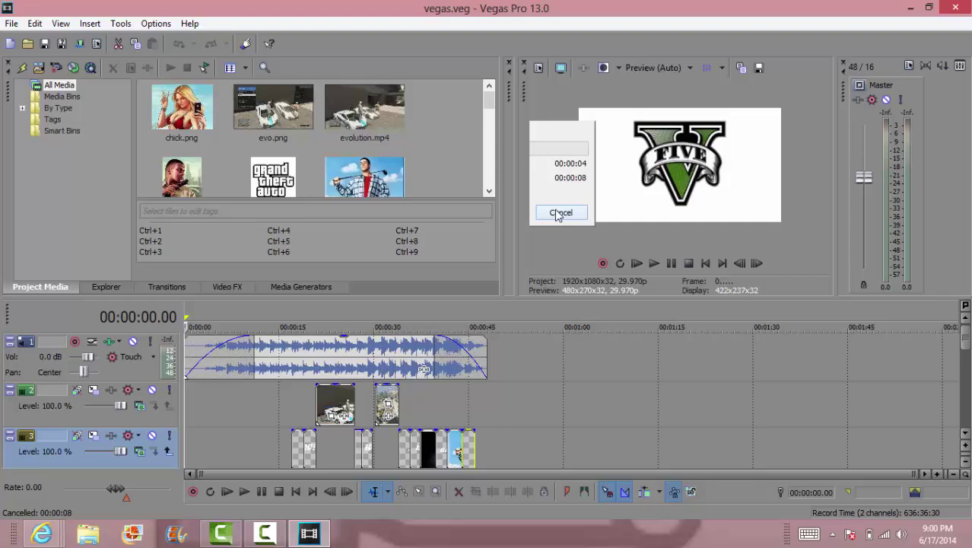